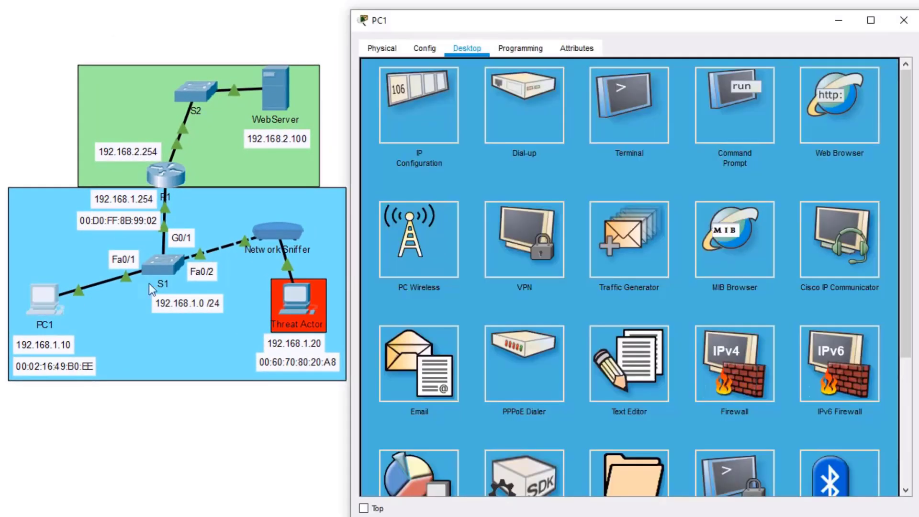
- Run ipconfig /all on PC1 and highlight MAC ending B0EE, IP 192.168.1.10 and gateway 192.168.1.254
left_click(754, 110)
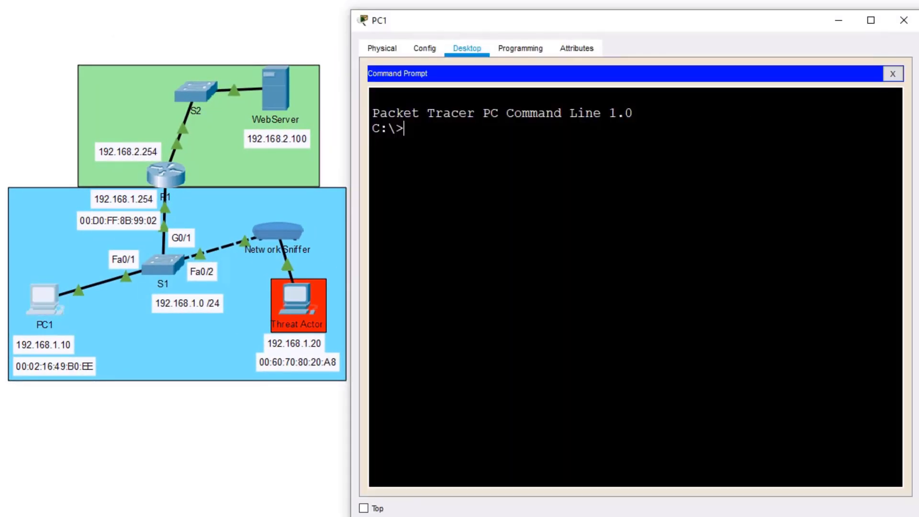
type("ipconfig /all")
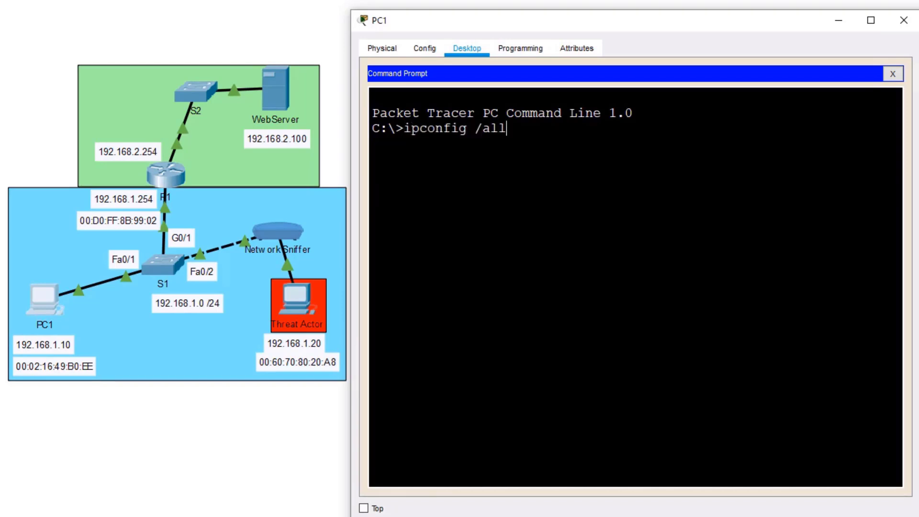
key("Return")
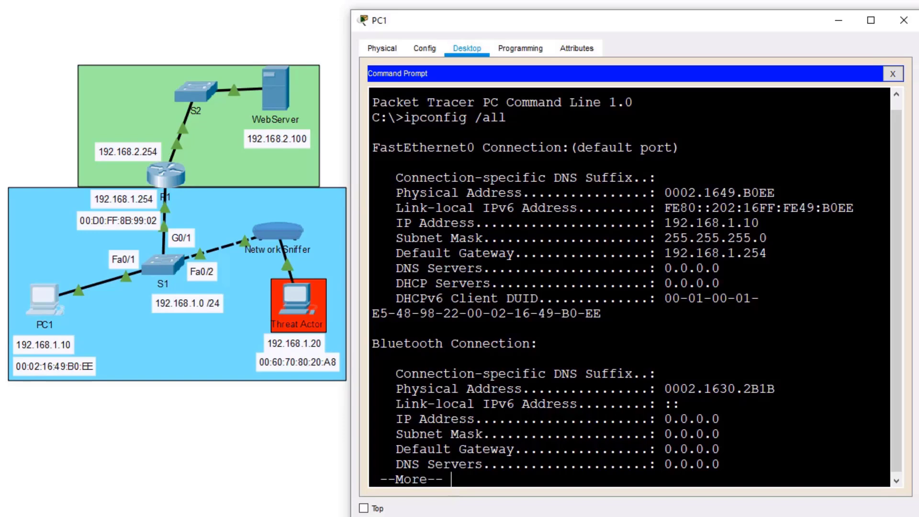
mouse_move(760, 193)
left_mouse_down()
mouse_move(775, 193)
mouse_move(744, 192)
left_mouse_up()
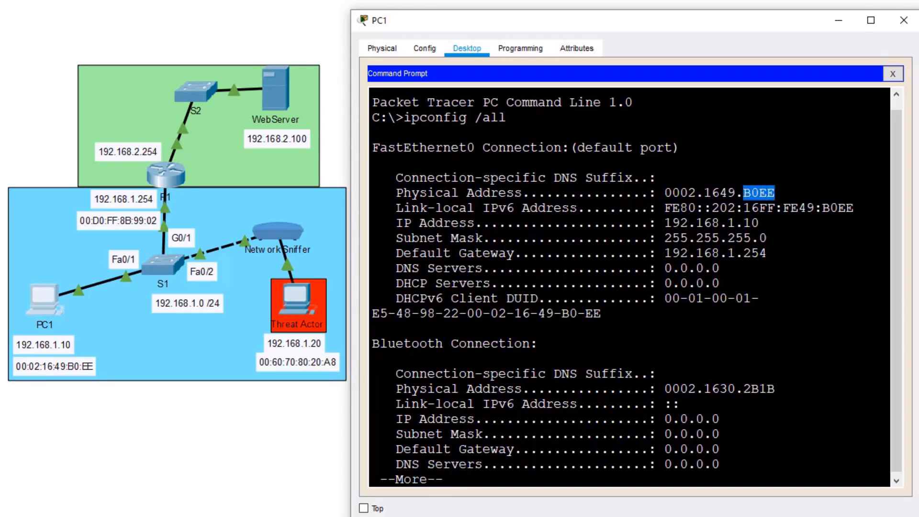
left_click_drag(759, 223, 727, 223)
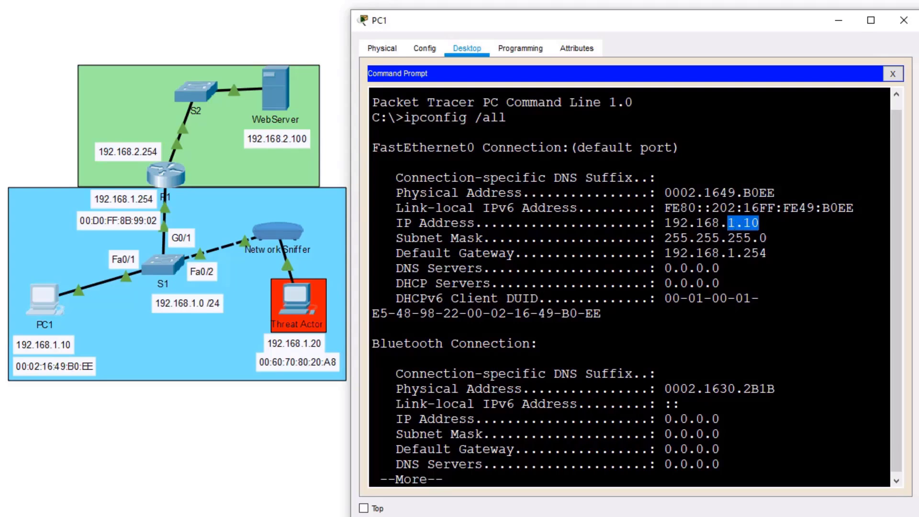
left_click_drag(767, 253, 664, 252)
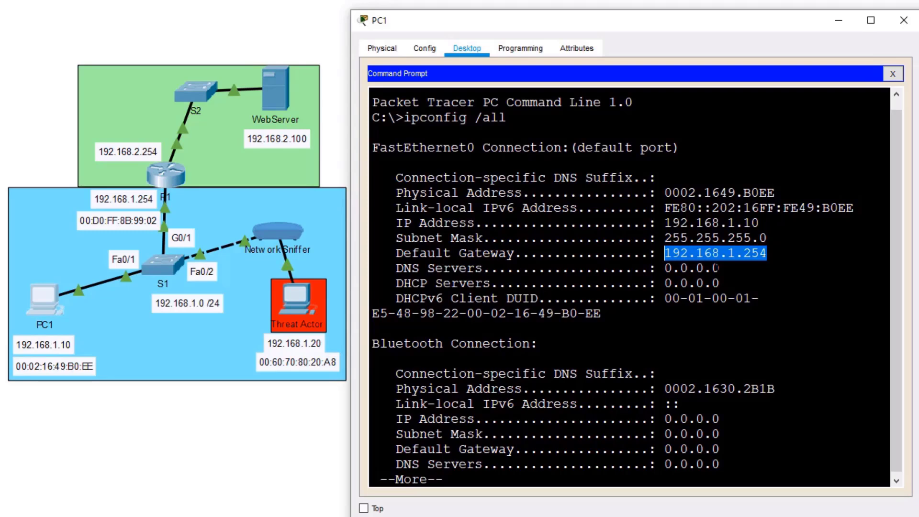
left_click(720, 268)
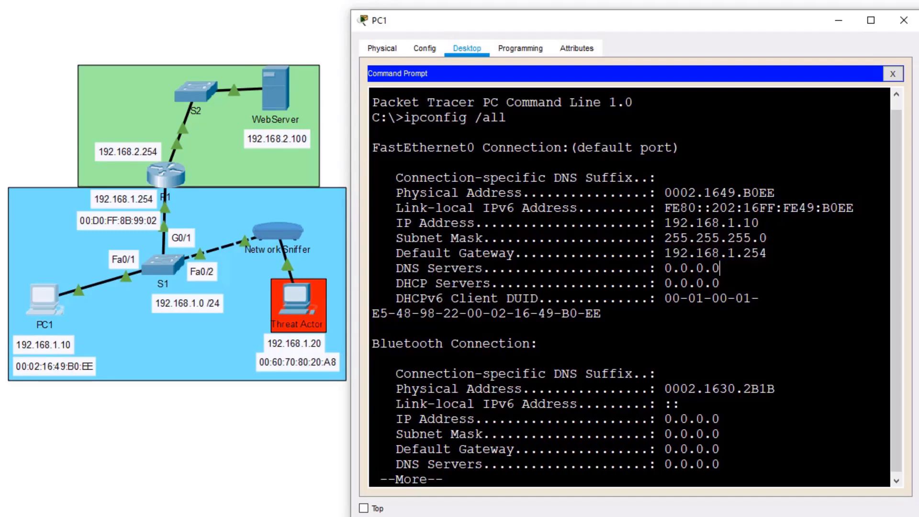
- List PC1's ARP cache with arp -a, then ping the web server at 192.168.2.100
key("space")
type("arp")
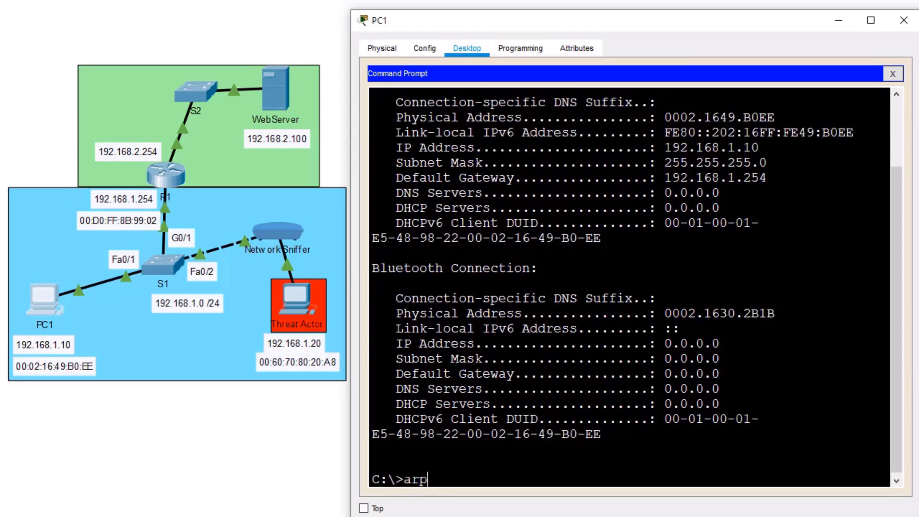
type(" -a")
key("Return")
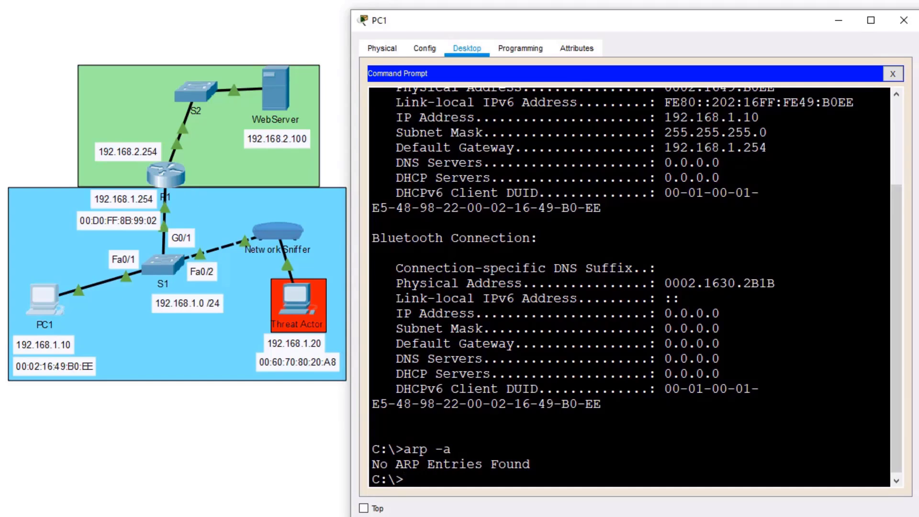
type("ping 192.16")
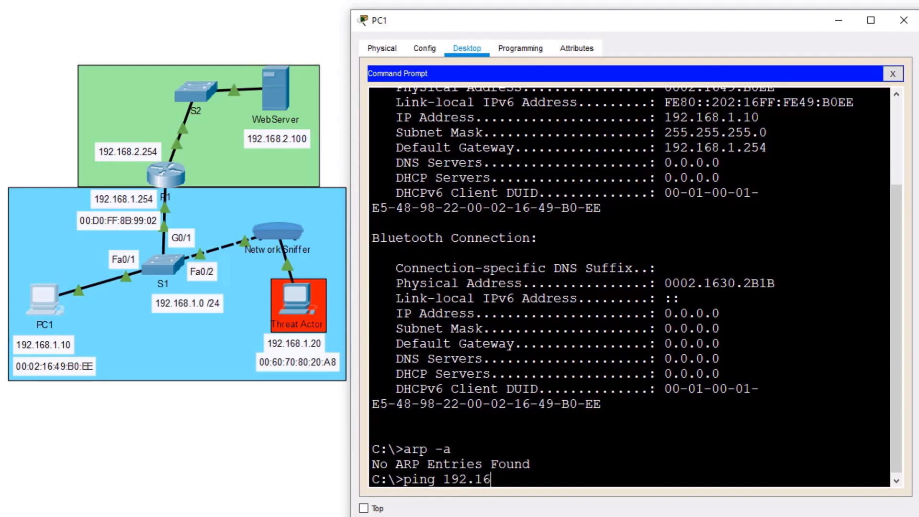
type("8.2.100")
key("Return")
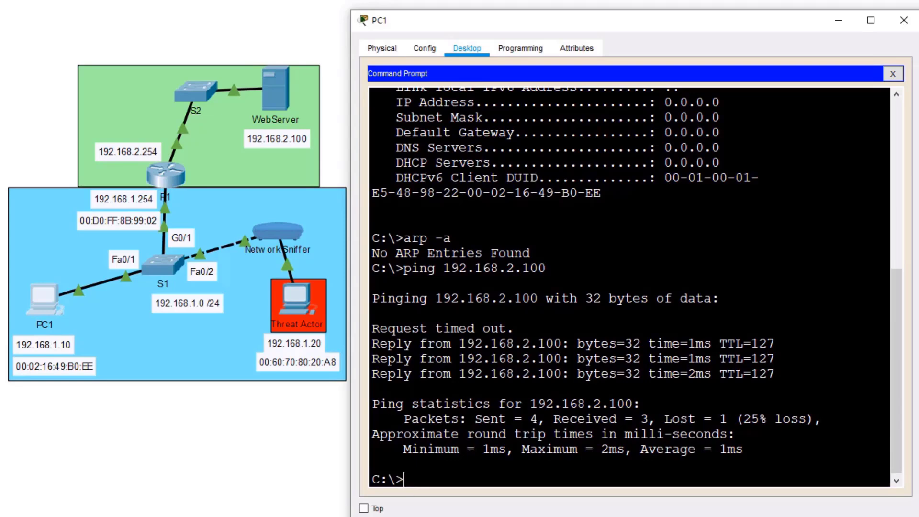
- Re-run arp -a, highlight gateway 192.168.1.254's MAC 00d0.ff8b.9902, and close the Command Prompt
type("arp -a")
key("Return")
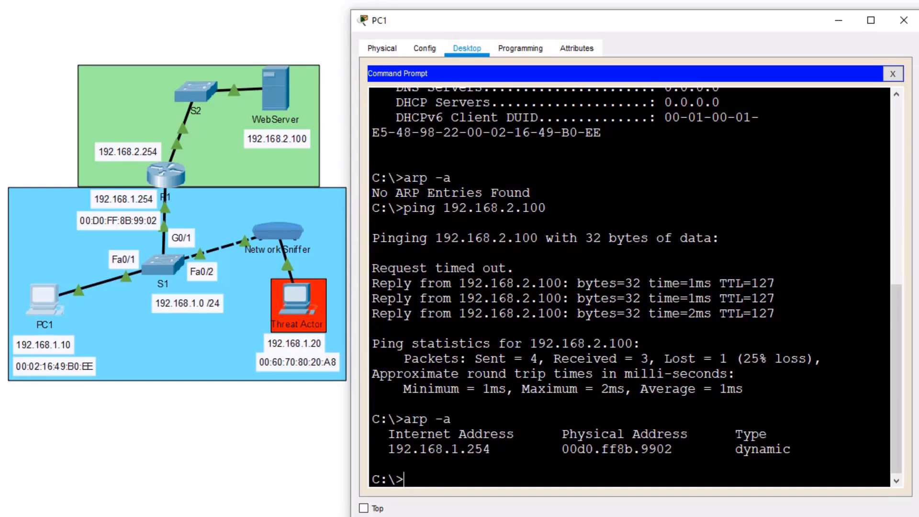
left_click_drag(452, 449, 490, 450)
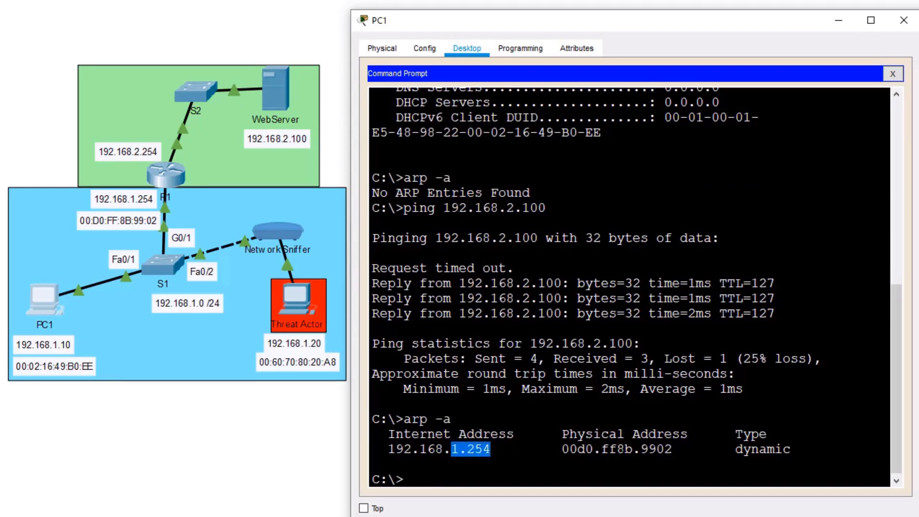
left_click_drag(642, 449, 672, 449)
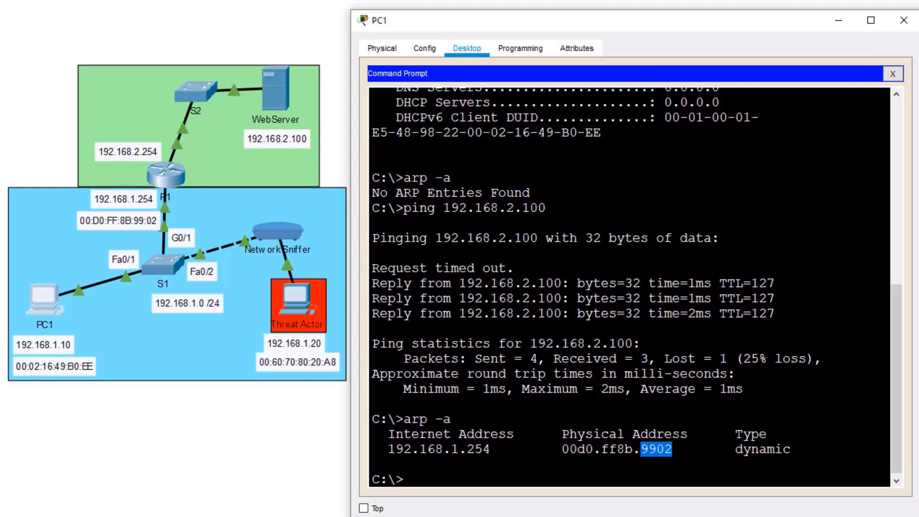
left_click(893, 75)
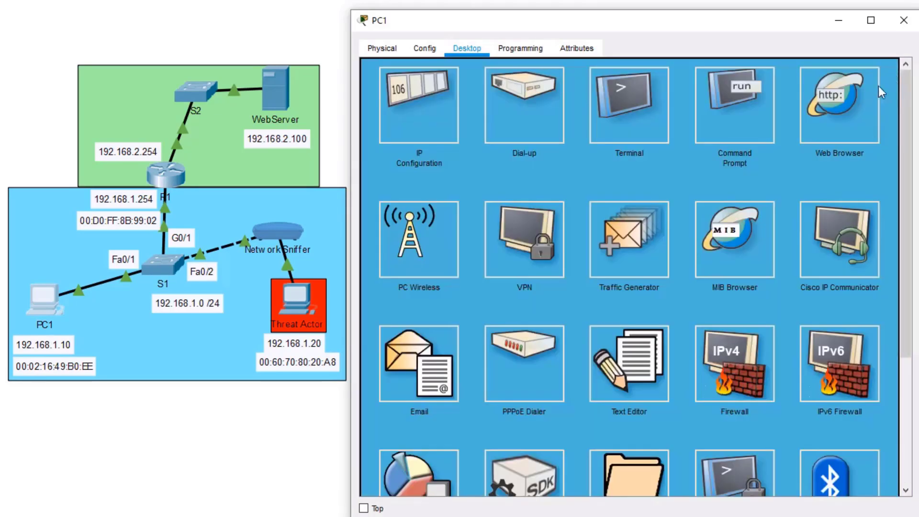
- Browse to 192.168.2.100 in PC1's web browser to show the 'ARP Spoofing Extraordinaire' page
left_click(832, 110)
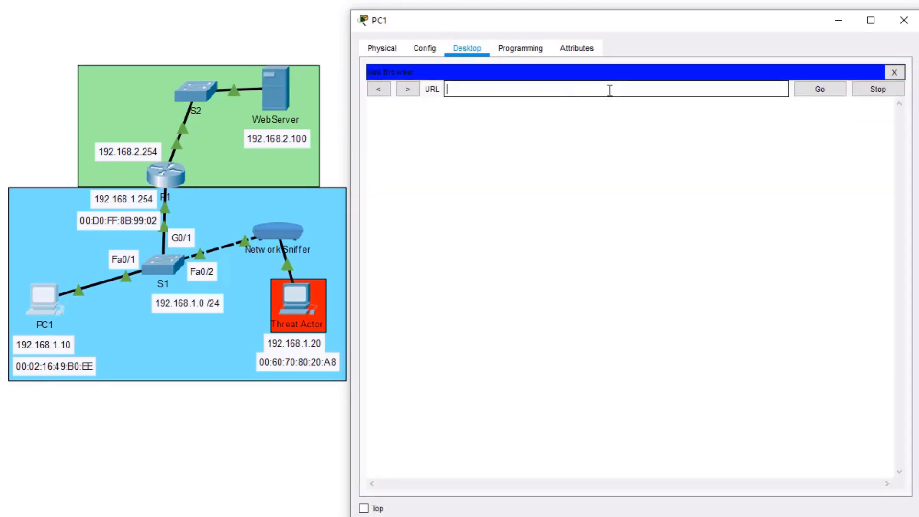
left_click(577, 96)
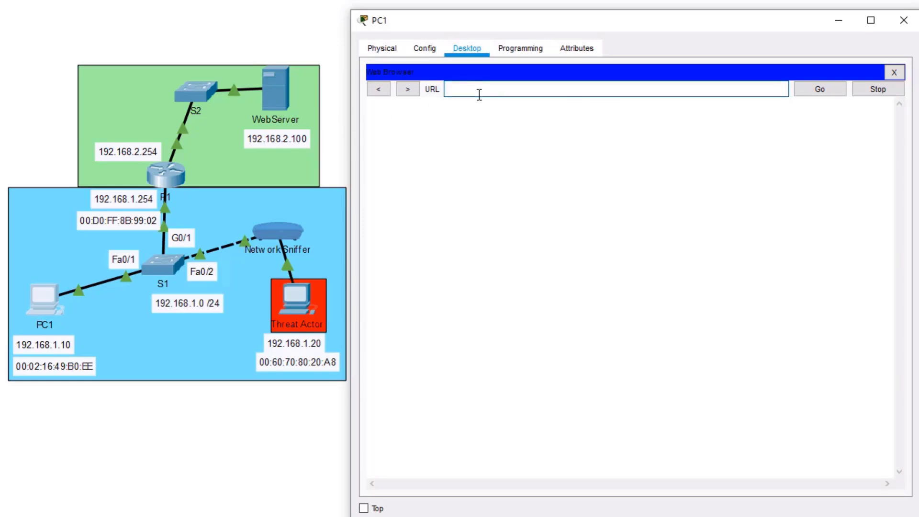
type("192.")
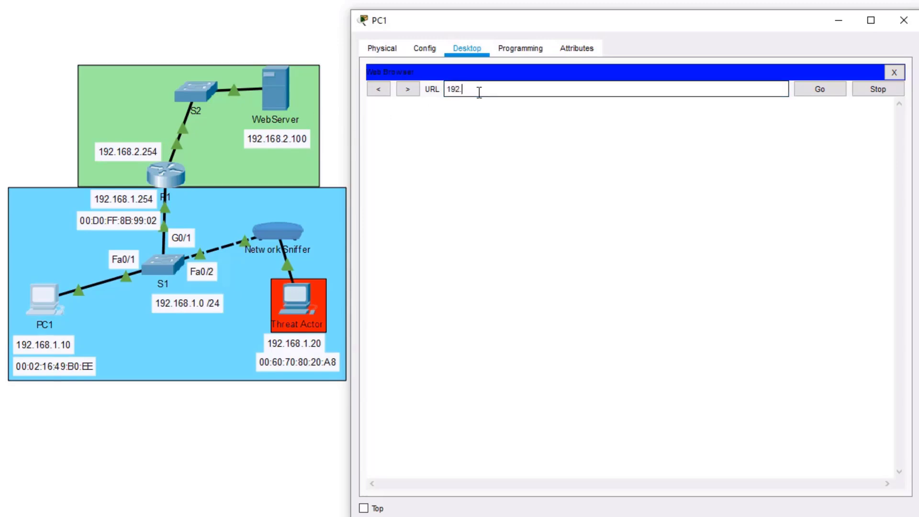
type("168.2.100")
key("Return")
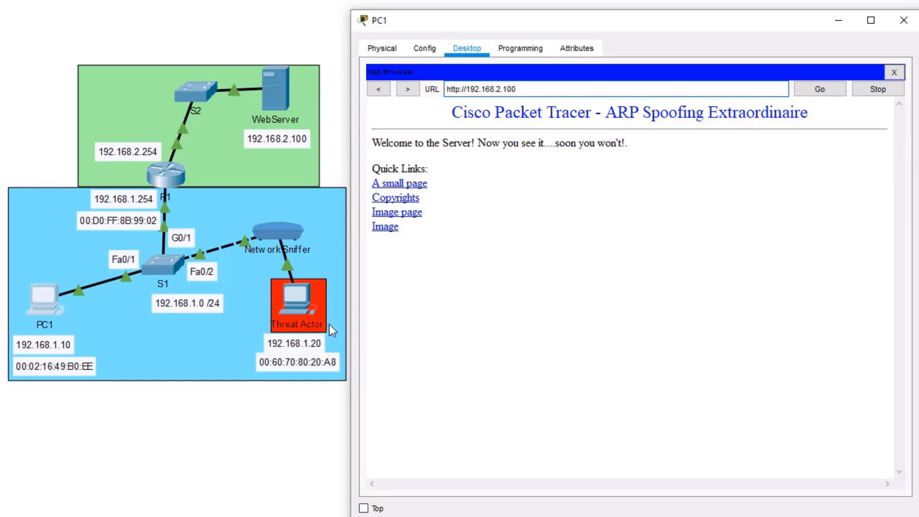
- Run ipconfig /all on Threat Actor and highlight MAC ending 20A8, IP 192.168.1.20, gateway 192.168.1.254
left_click(291, 308)
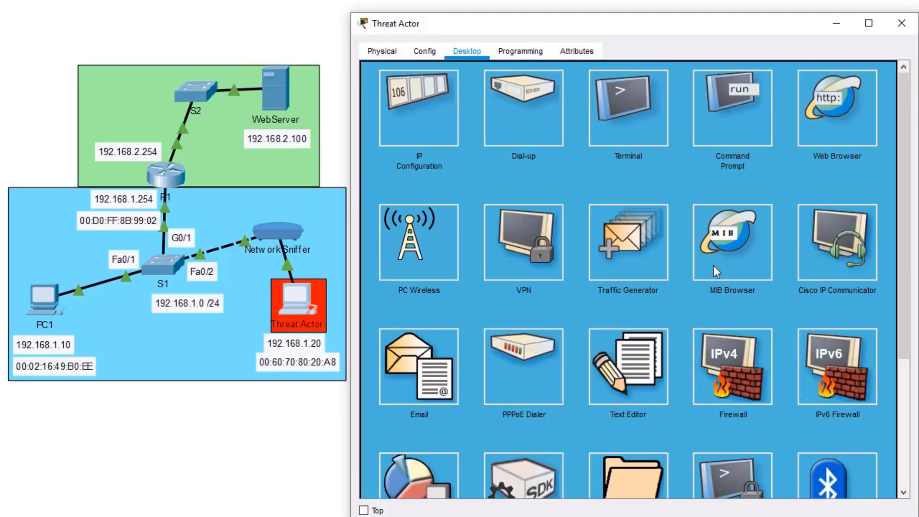
left_click(739, 127)
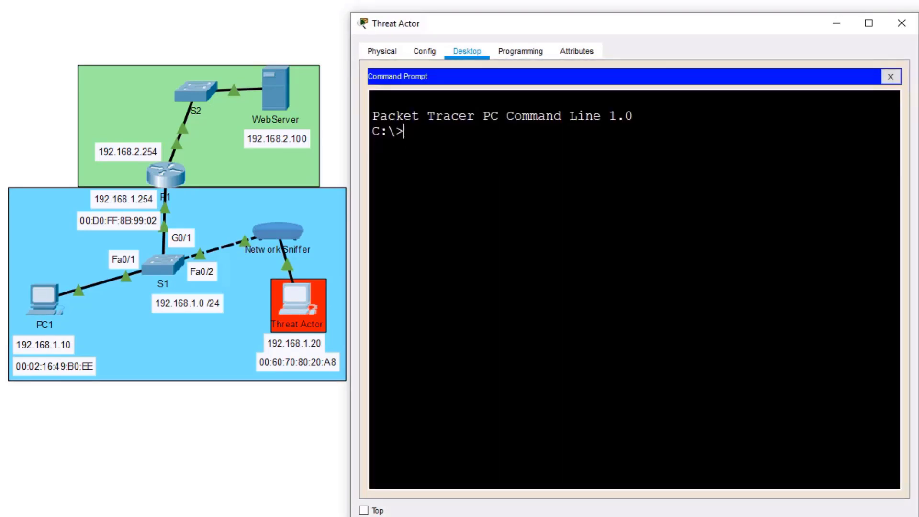
type("ipconfig ")
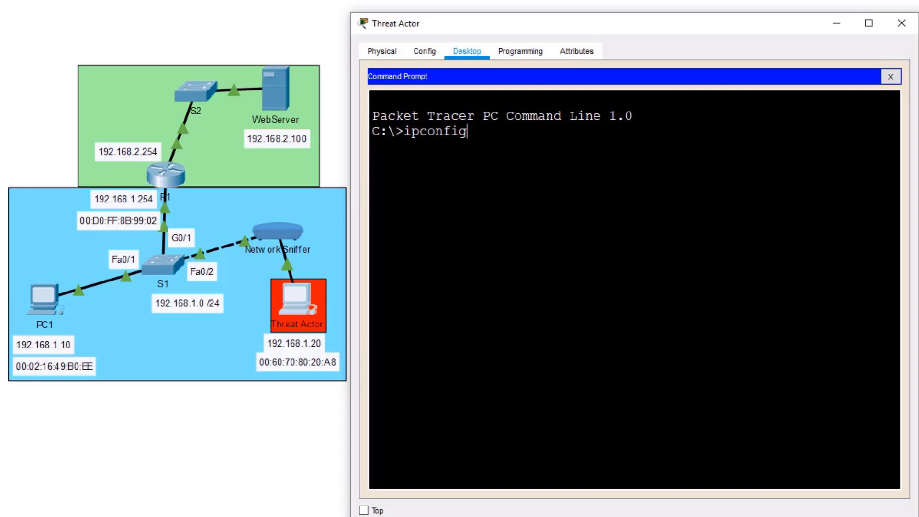
type("/all")
key("Return")
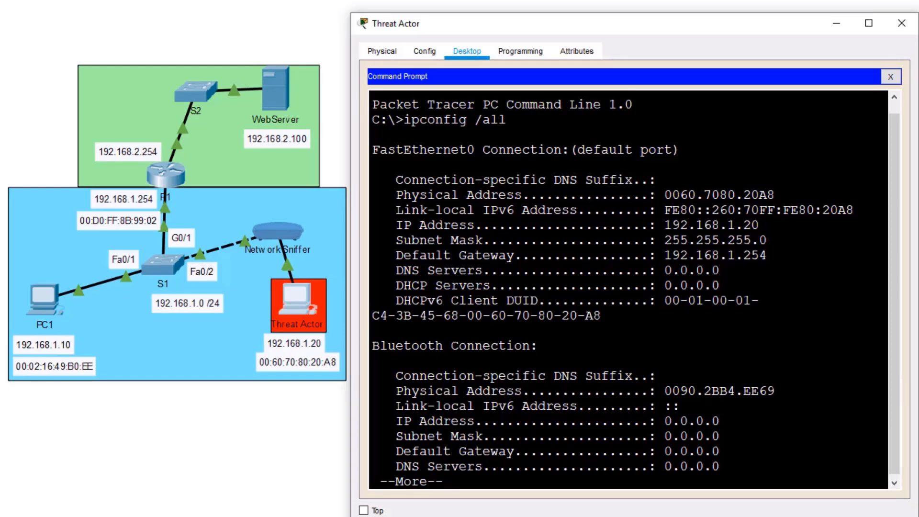
left_click_drag(775, 195, 744, 194)
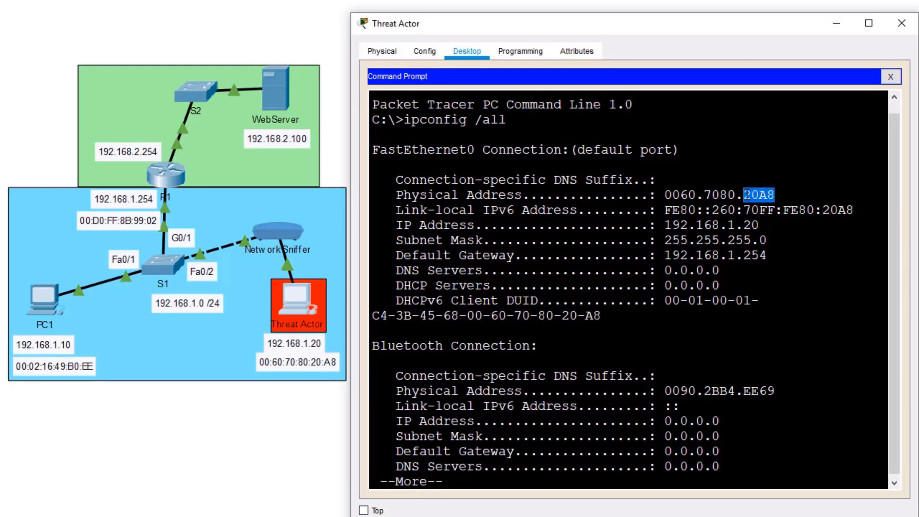
left_click_drag(760, 225, 728, 225)
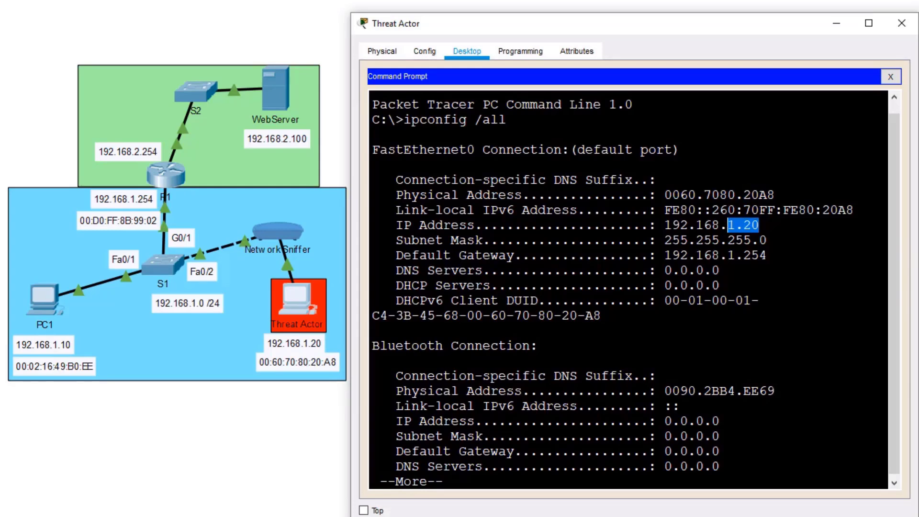
left_click_drag(767, 255, 664, 255)
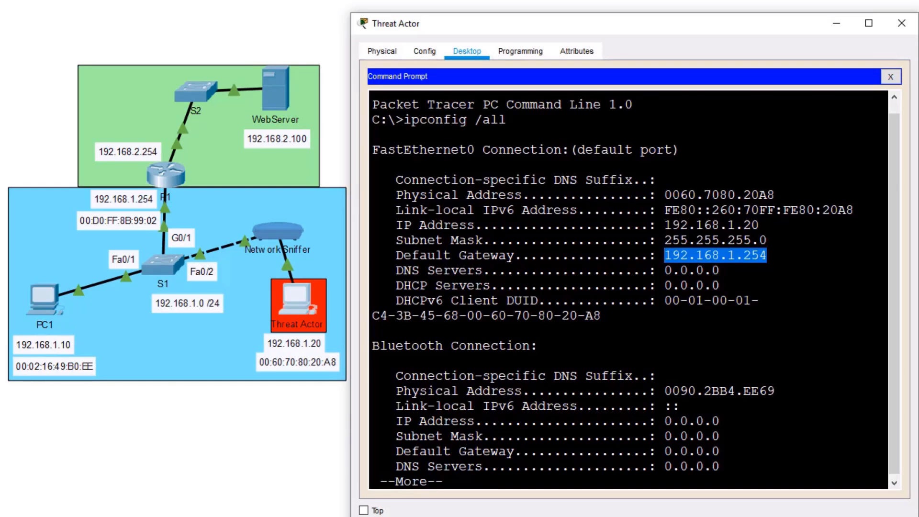
- Copy R1's GigabitEthernet0/0/1 MAC 00D0.FF8B.9902, then return to the Threat Actor PC
left_click(163, 174)
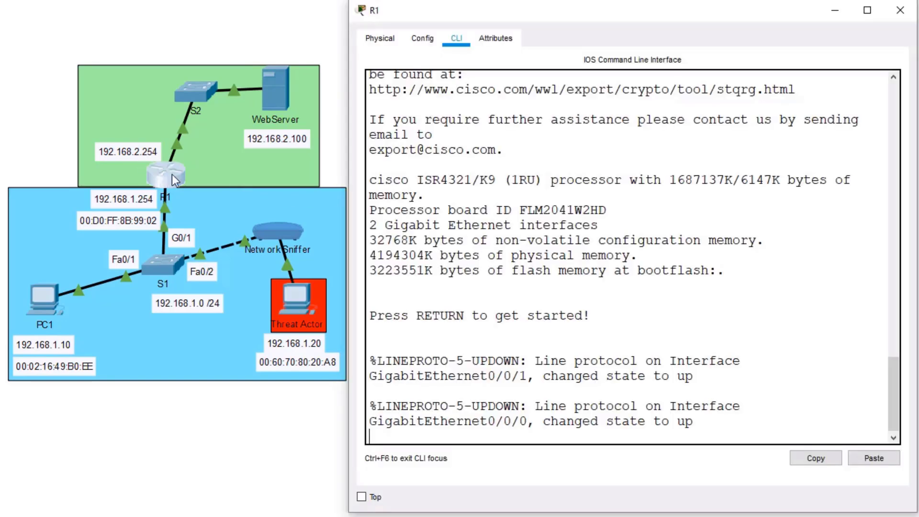
left_click(422, 39)
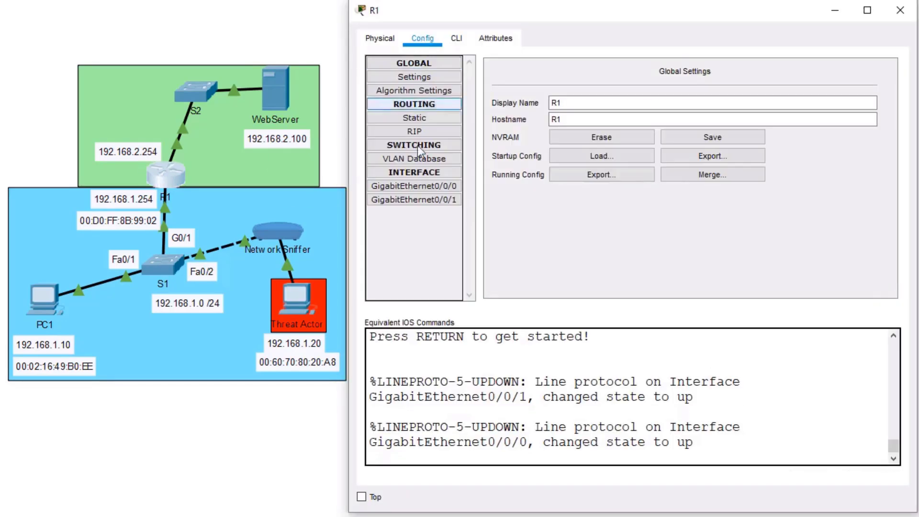
left_click(438, 196)
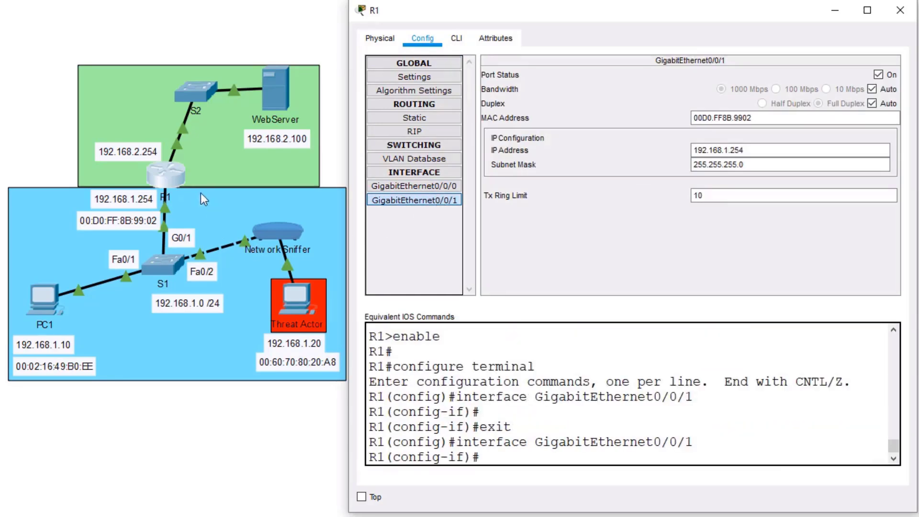
double_click(780, 120)
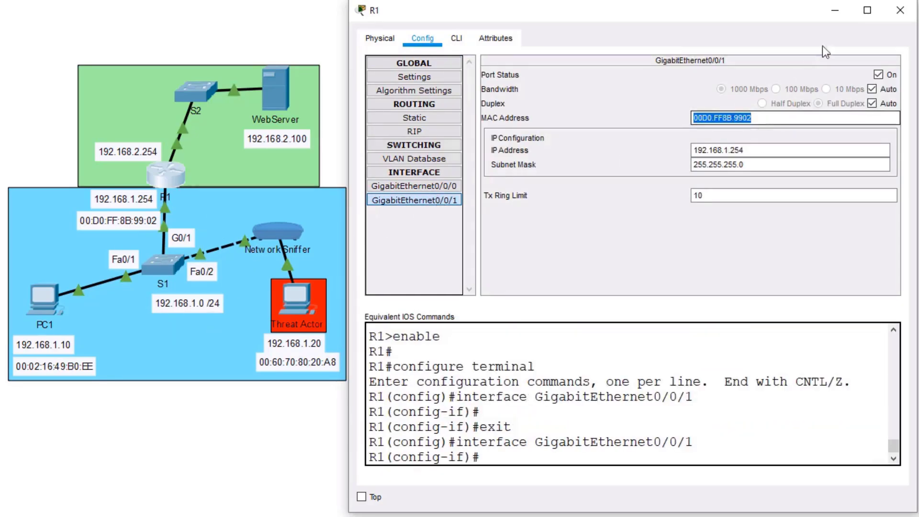
left_click(889, 20)
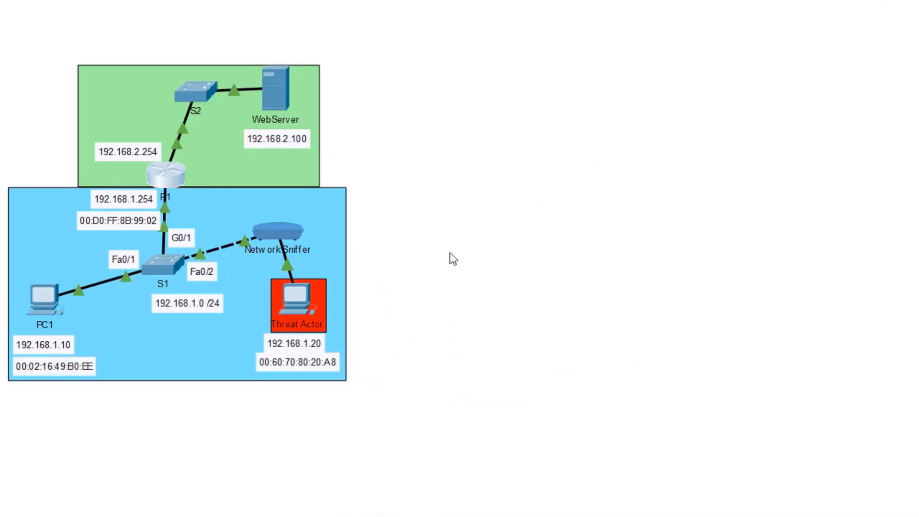
left_click(295, 297)
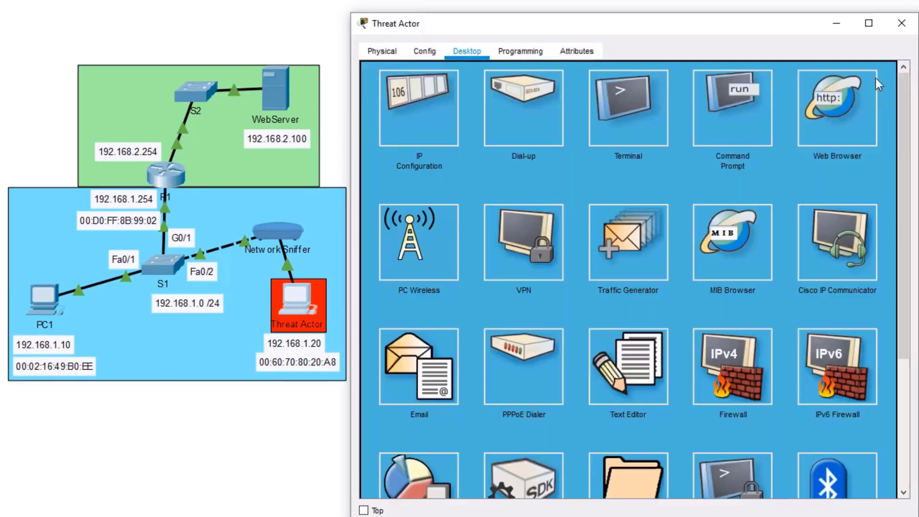
- Bring up the Threat Actor's FastEthernet0 settings, currently MAC 0060.7080.20A8 and IP 192.168.1.20
left_click(881, 76)
left_click(425, 51)
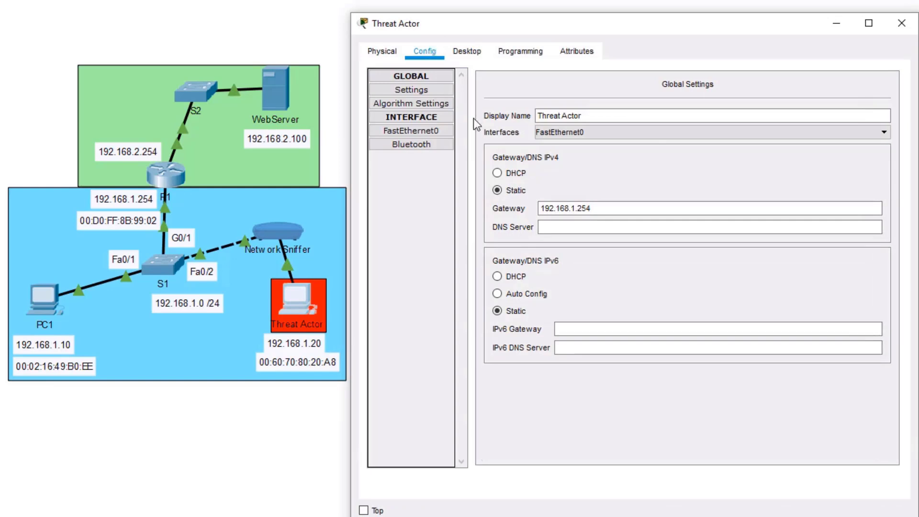
left_click(435, 129)
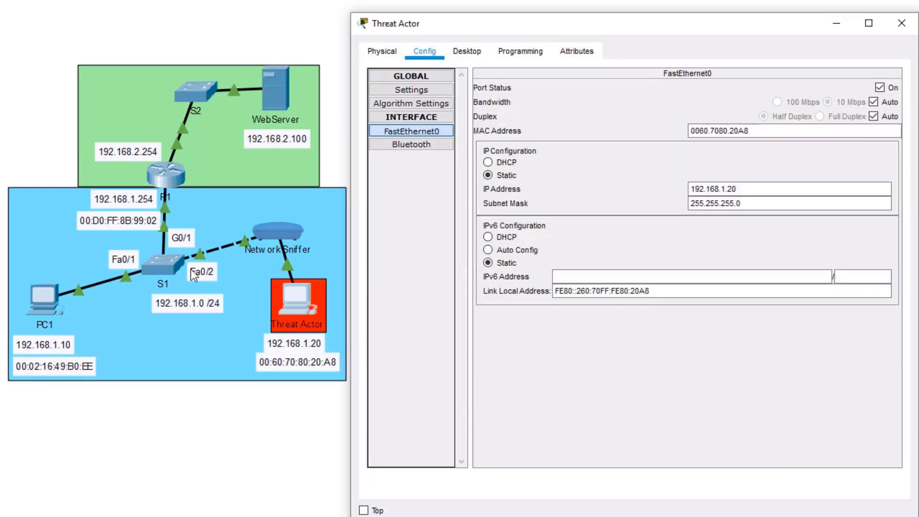
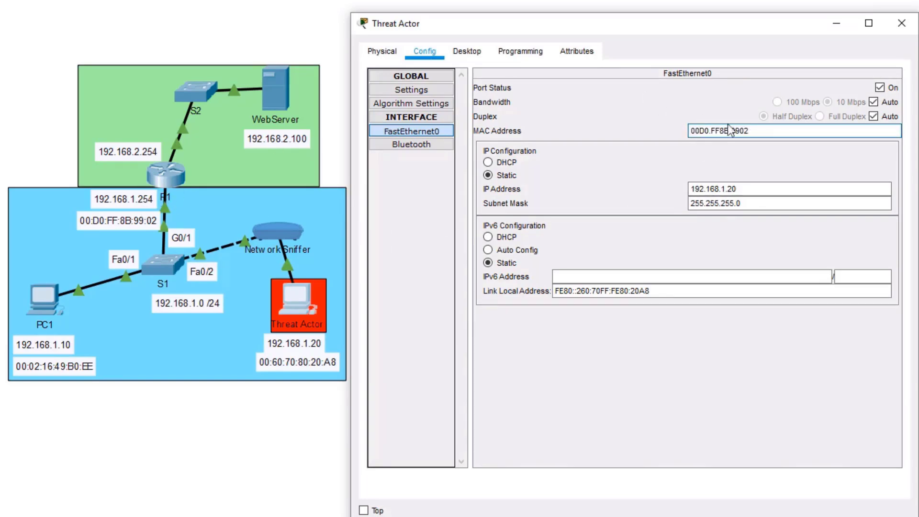
- From the Threat Actor's command prompt, run a continuous ping -t to PC1 at 192.168.1.10
left_click(473, 52)
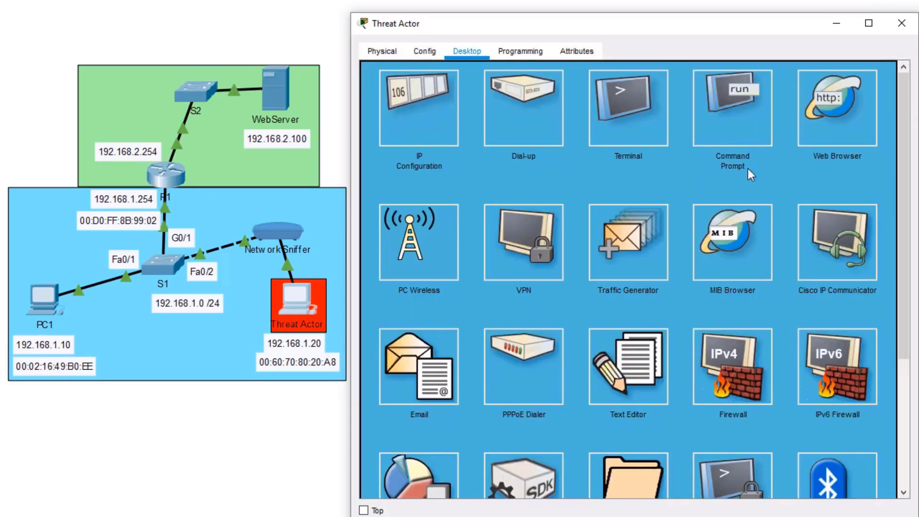
left_click(760, 135)
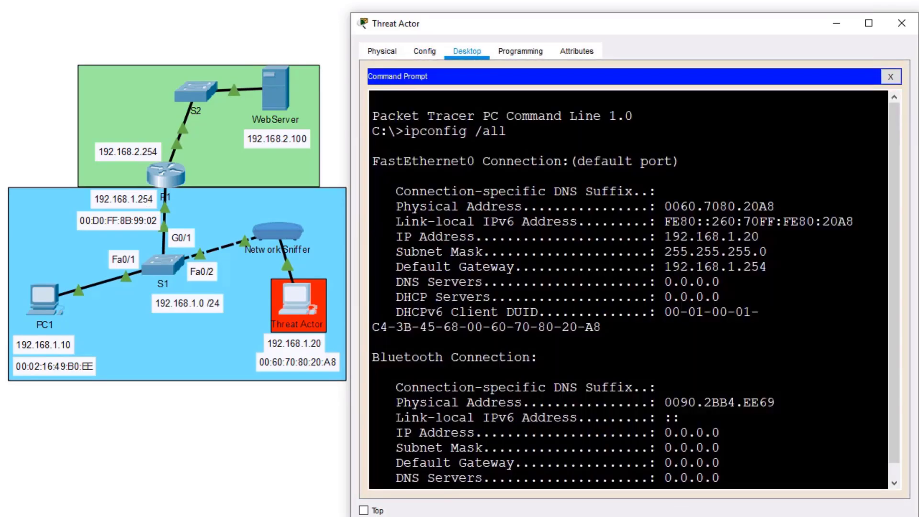
key("Return")
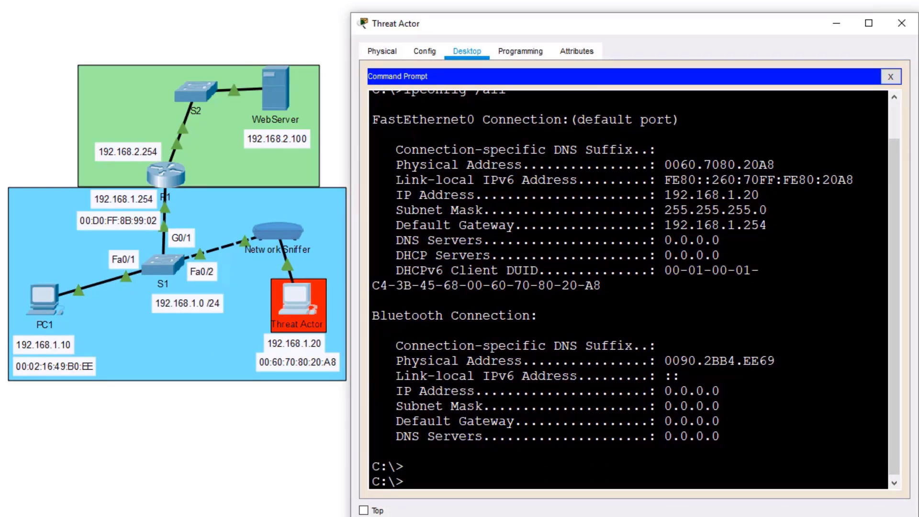
type("ping -t 19")
type("2.168")
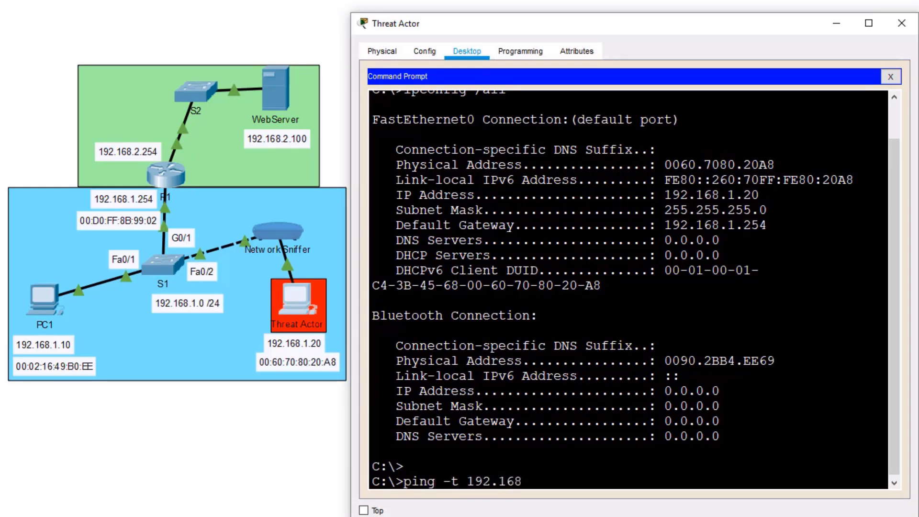
type(".1.10")
key("Return")
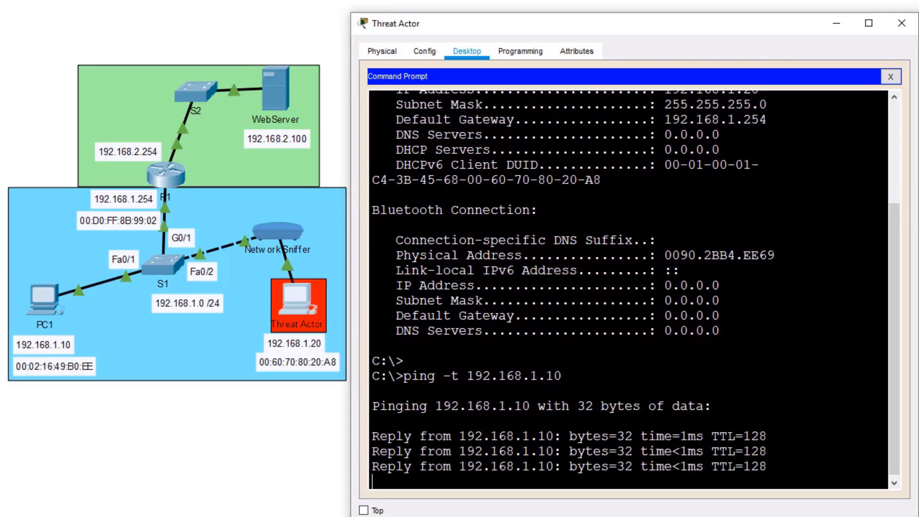
- On PC1, run arp -a and highlight 192.168.1.20 mapped to the gateway MAC 00d0.ff8b.9902
left_click(48, 293)
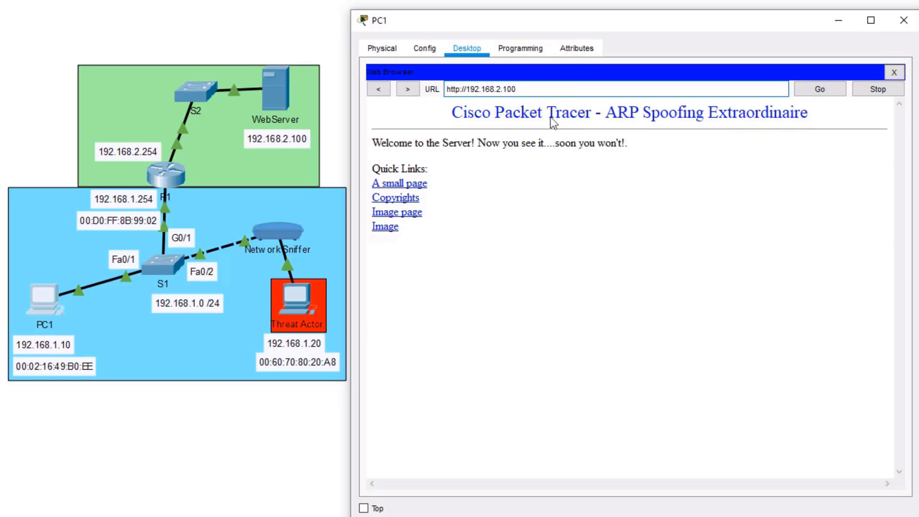
left_click(894, 72)
left_click(766, 122)
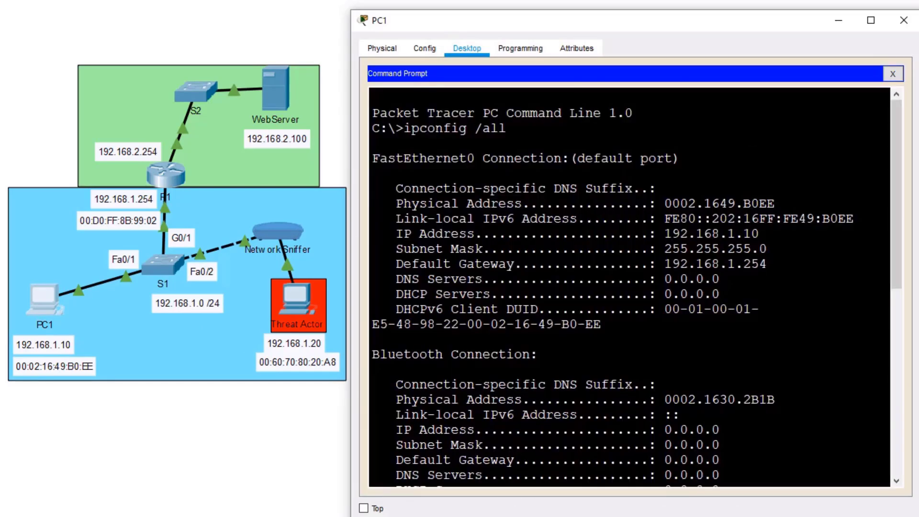
type("arp -a")
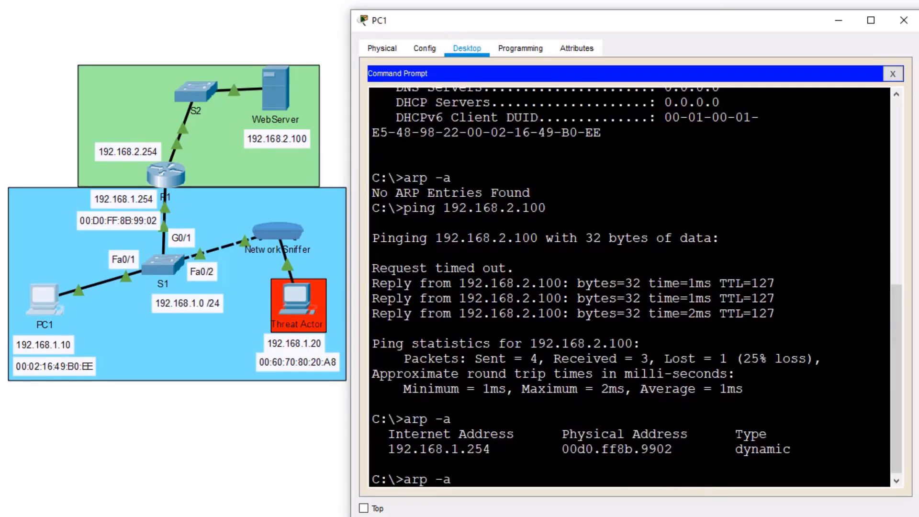
key("Return")
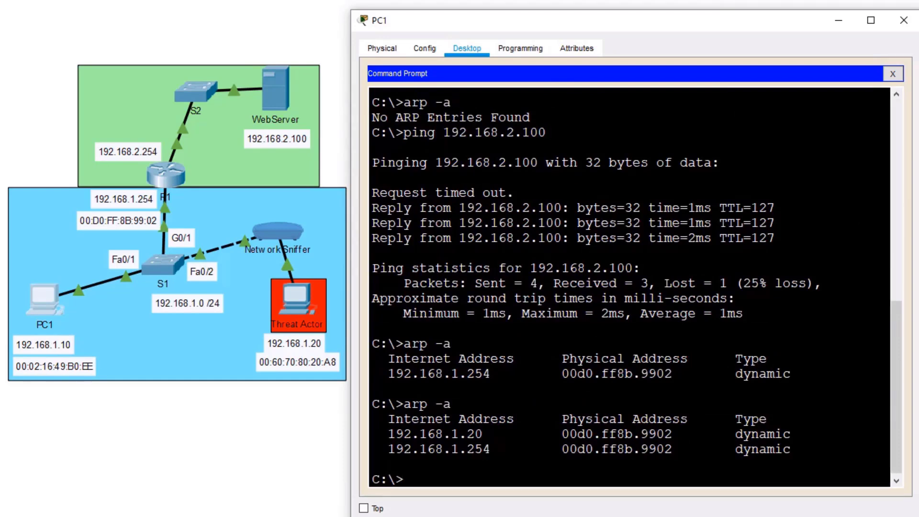
left_click_drag(489, 435, 389, 434)
left_click_drag(565, 434, 673, 434)
- Enter privileged EXEC mode on switch S1 with en
left_click(166, 266)
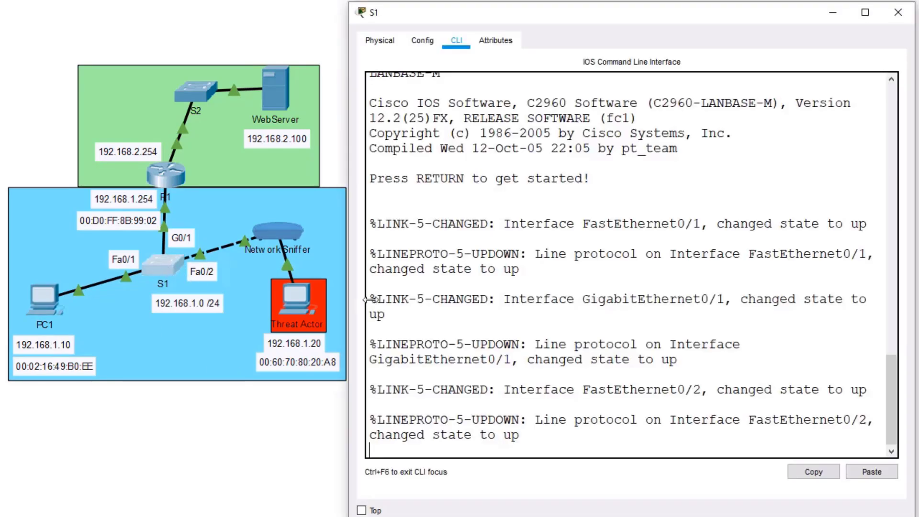
key("Return")
key("Return")
type("e")
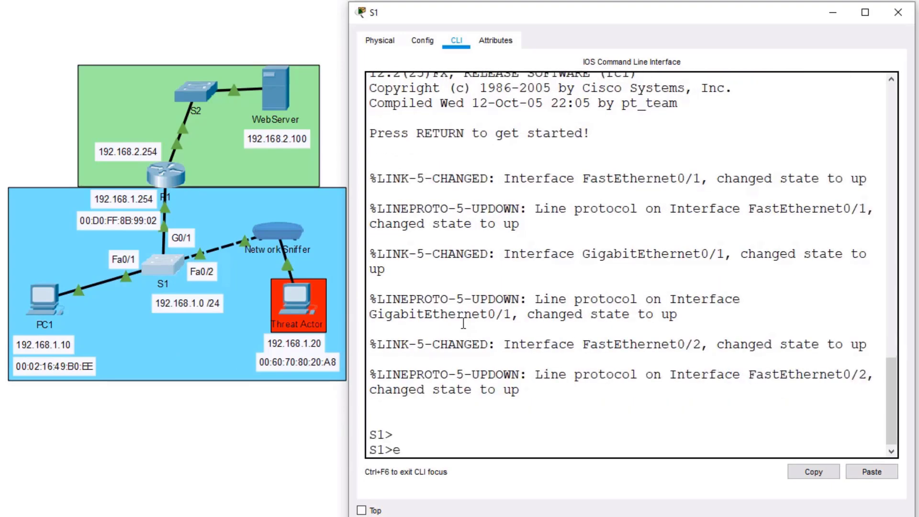
type("n")
key("Return")
- Run show mac address-table dynamic on S1, highlighting 00d0.ff8b.9902 learned on Fa0/2
type("show mac add")
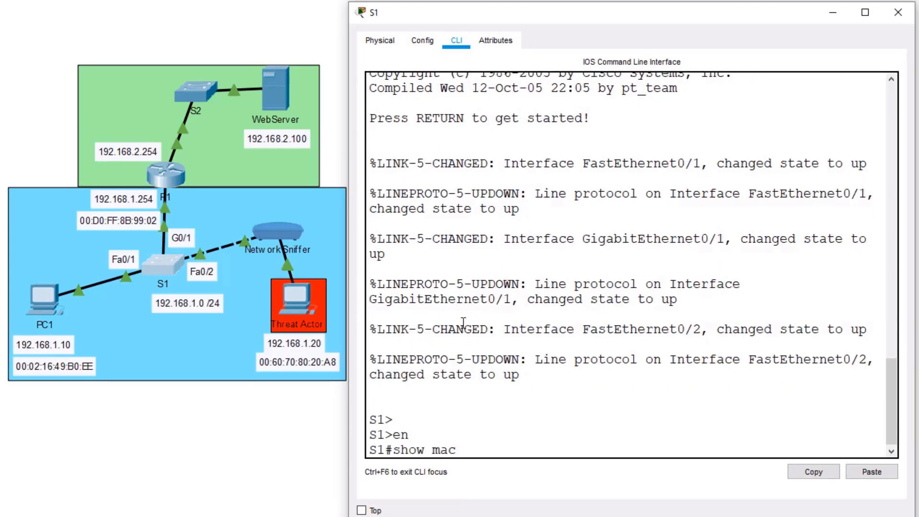
key("Tab")
type("dynami")
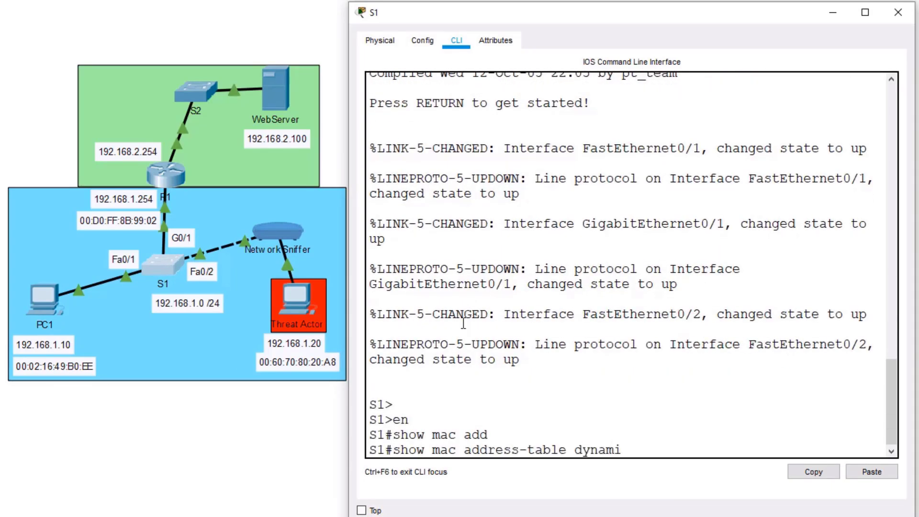
type("c")
key("Return")
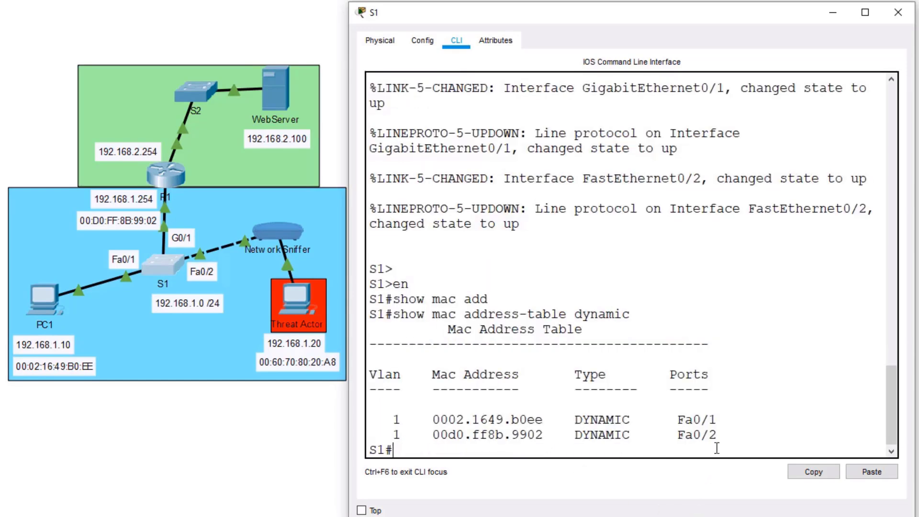
left_click_drag(718, 438, 436, 439)
left_click(462, 439)
left_click(50, 295)
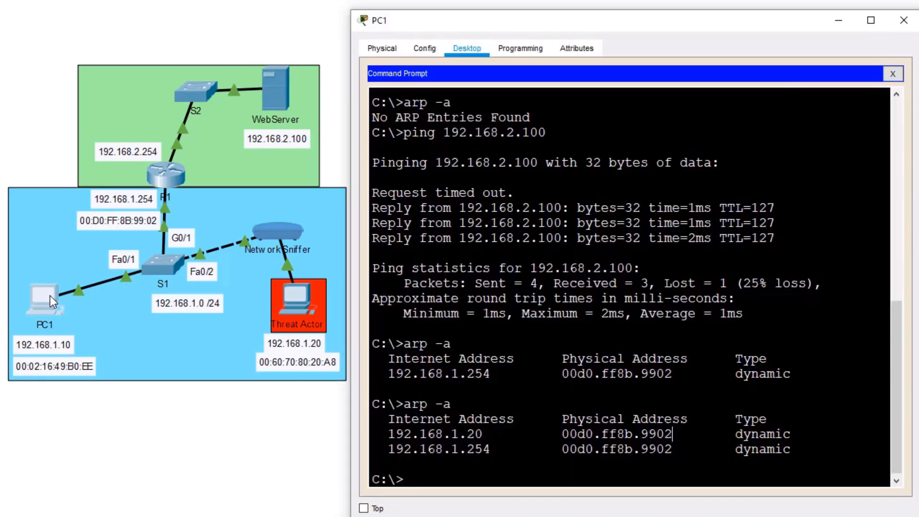
left_click(893, 73)
left_click(819, 111)
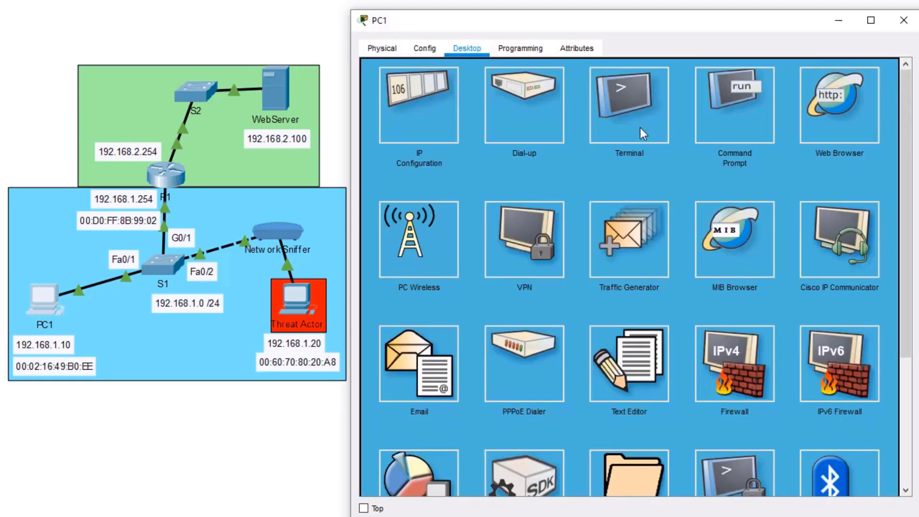
left_click(650, 92)
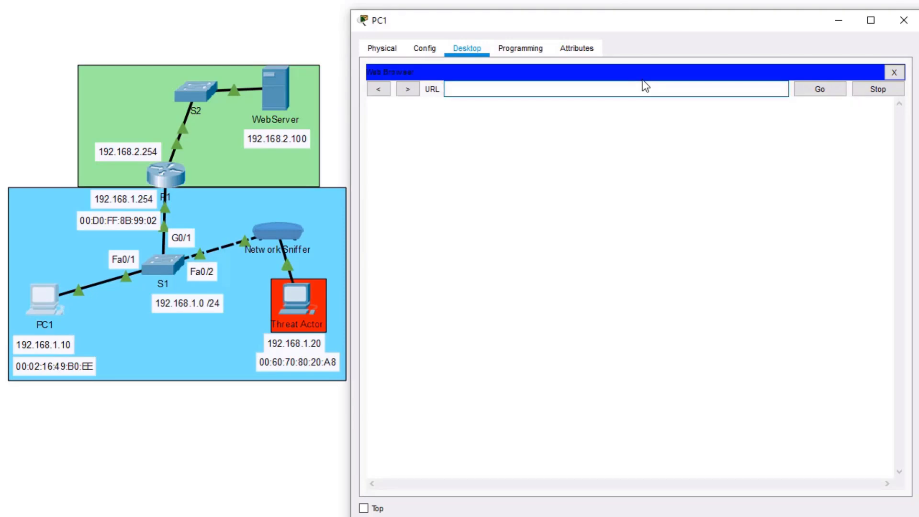
type("192.168.2.100")
key("Return")
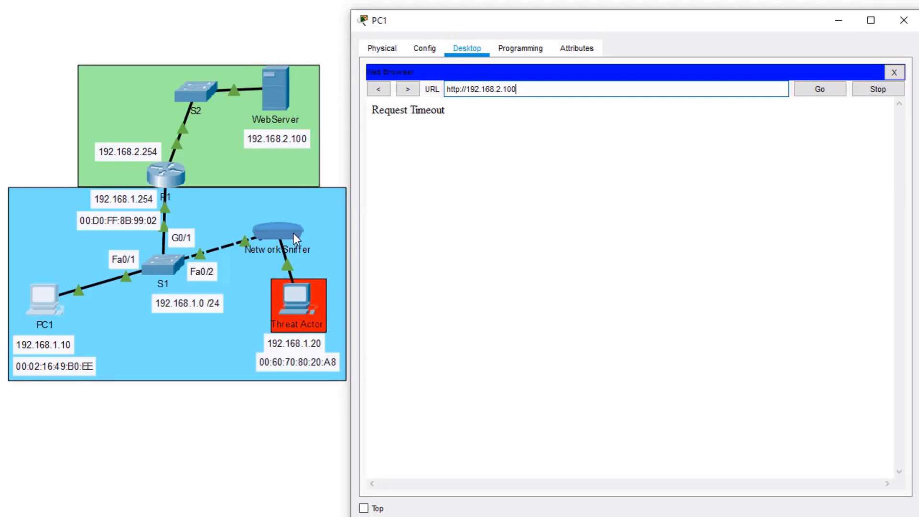
- In Network Sniffer, review the last TCP packet's headers: 192.168.1.10 to 192.168.2.100 port 80, destination MAC 00D0.FF8B.9902
left_click(278, 231)
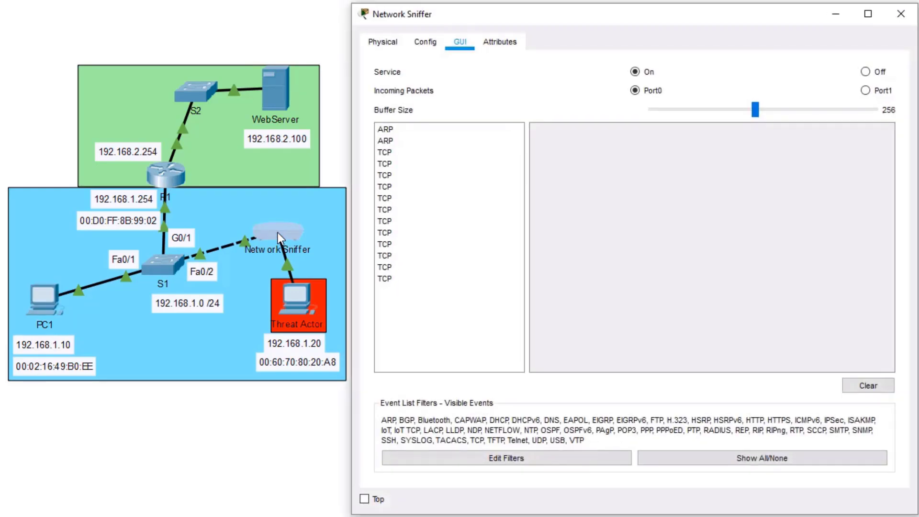
left_click(399, 278)
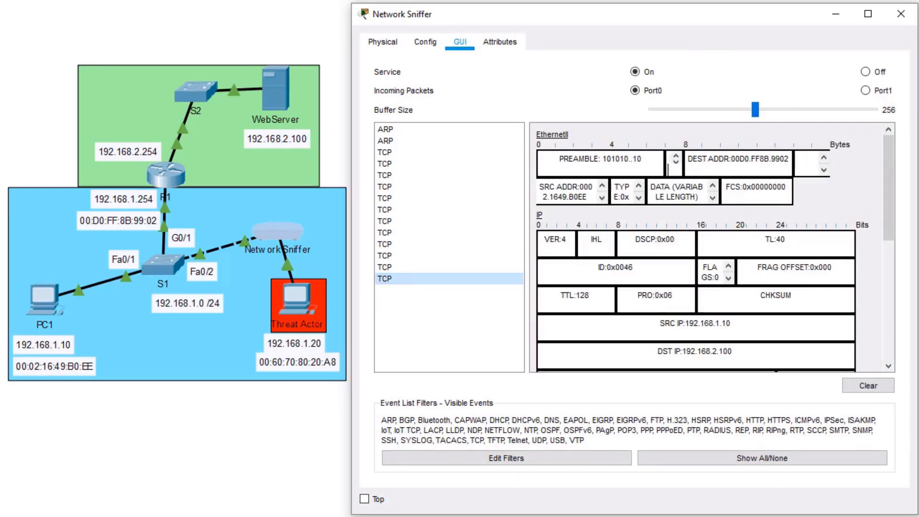
left_click_drag(884, 191, 888, 219)
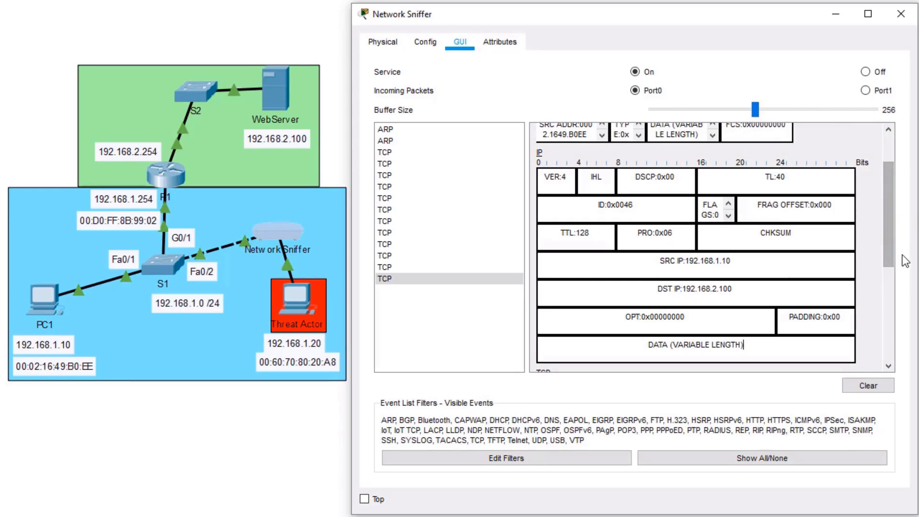
left_click_drag(659, 261, 730, 261)
left_click(729, 262)
left_click_drag(889, 233, 899, 329)
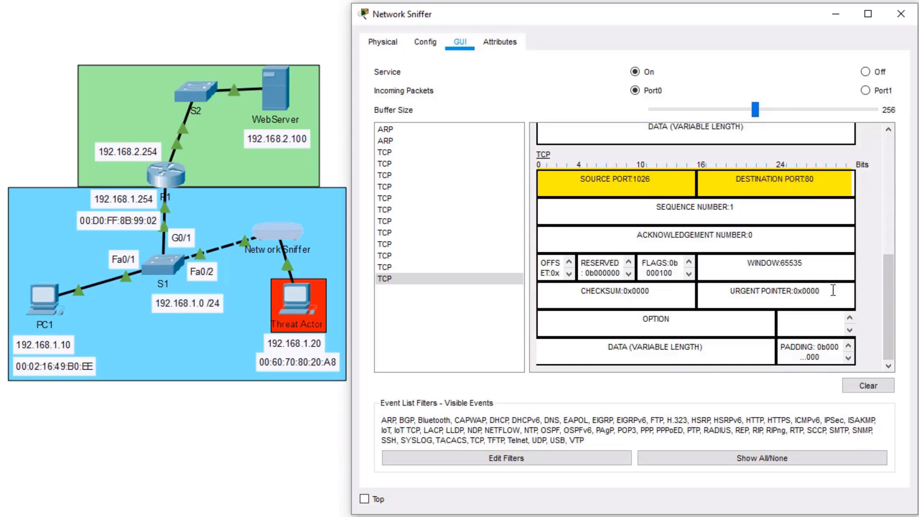
left_click_drag(890, 303, 872, 177)
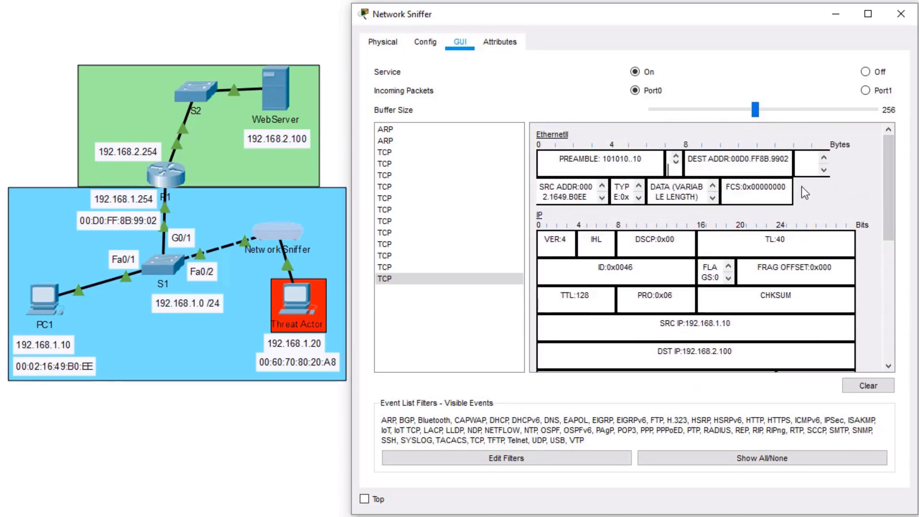